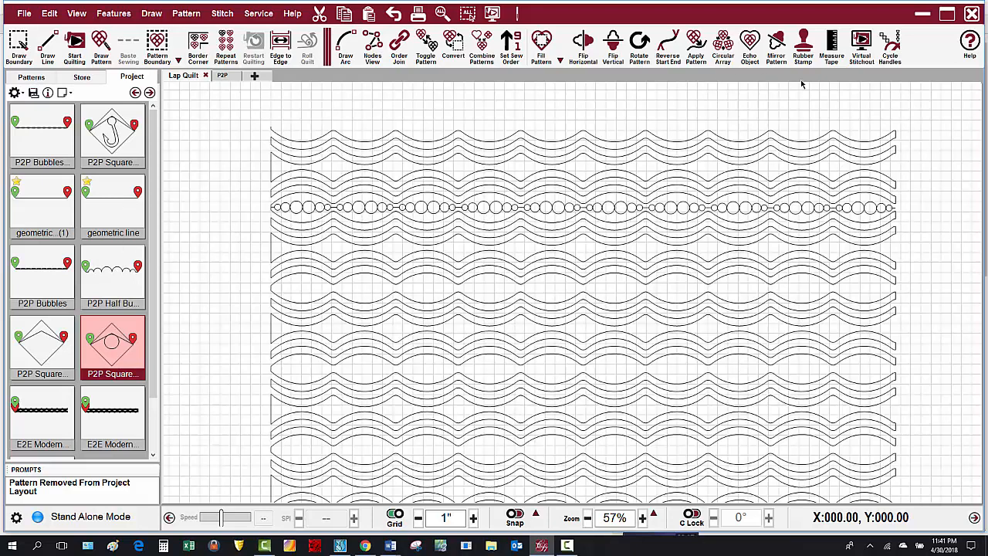
Step: Measure the height of the gap between wave rows below the bubble row, and check the P2P Square Pearl pattern's size properties
{"action": "left_click", "coordinate": [833, 52]}
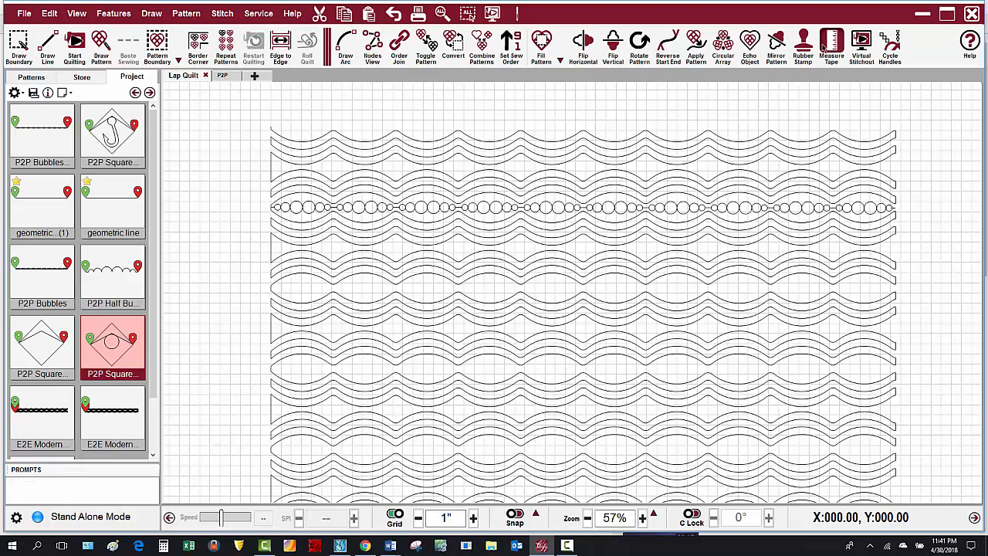
{"action": "left_click", "coordinate": [333, 260]}
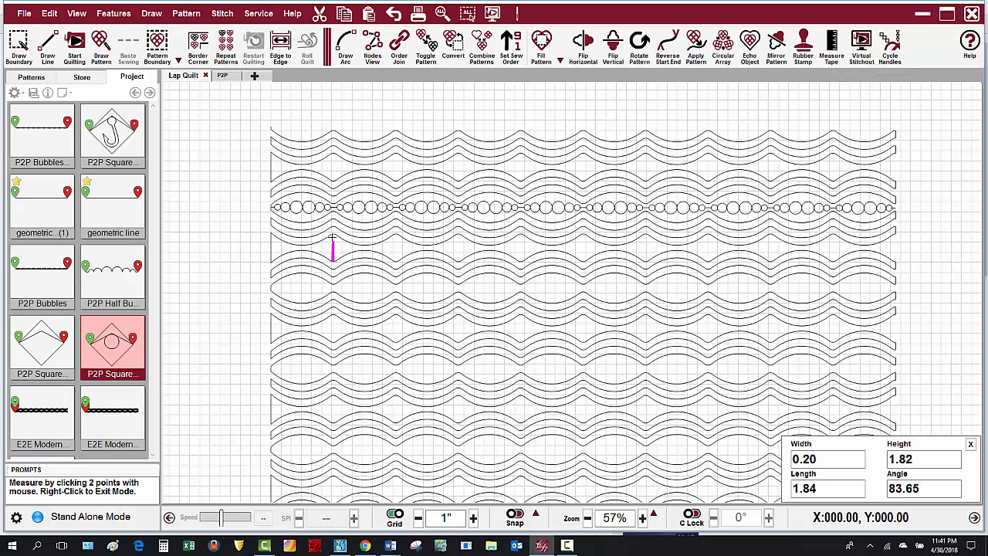
{"action": "left_click", "coordinate": [333, 235]}
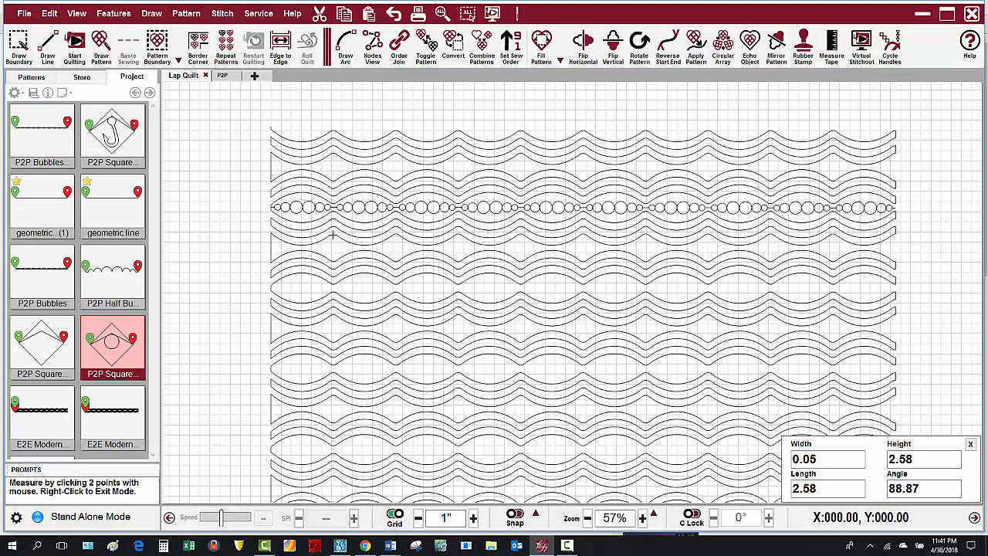
{"action": "right_click", "coordinate": [333, 235]}
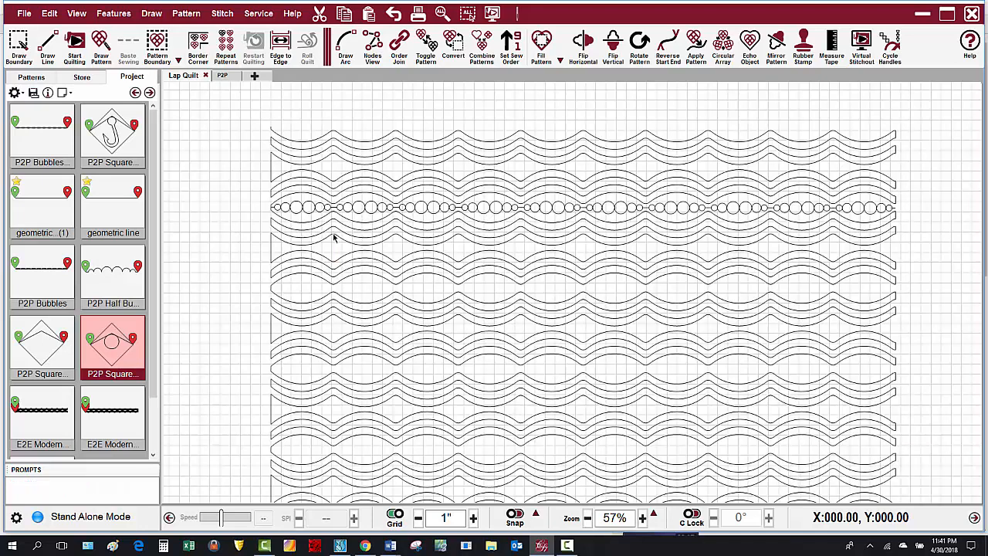
{"action": "double_click", "coordinate": [122, 357]}
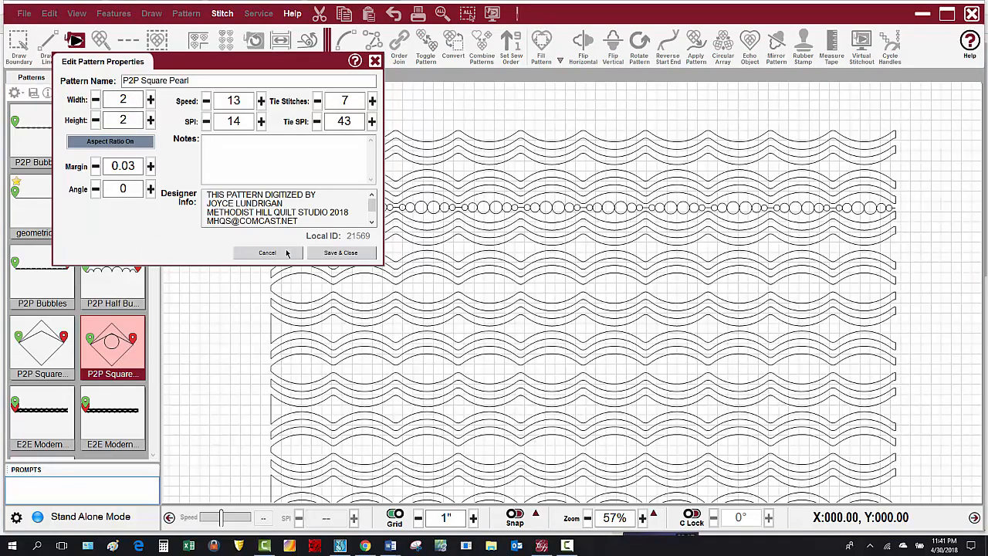
{"action": "left_click", "coordinate": [340, 253]}
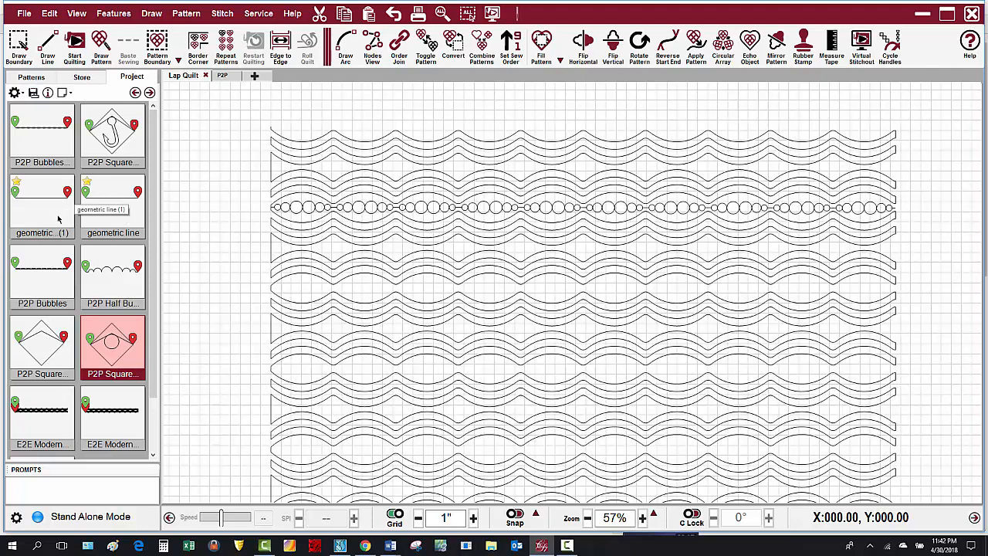
{"action": "left_click", "coordinate": [123, 211]}
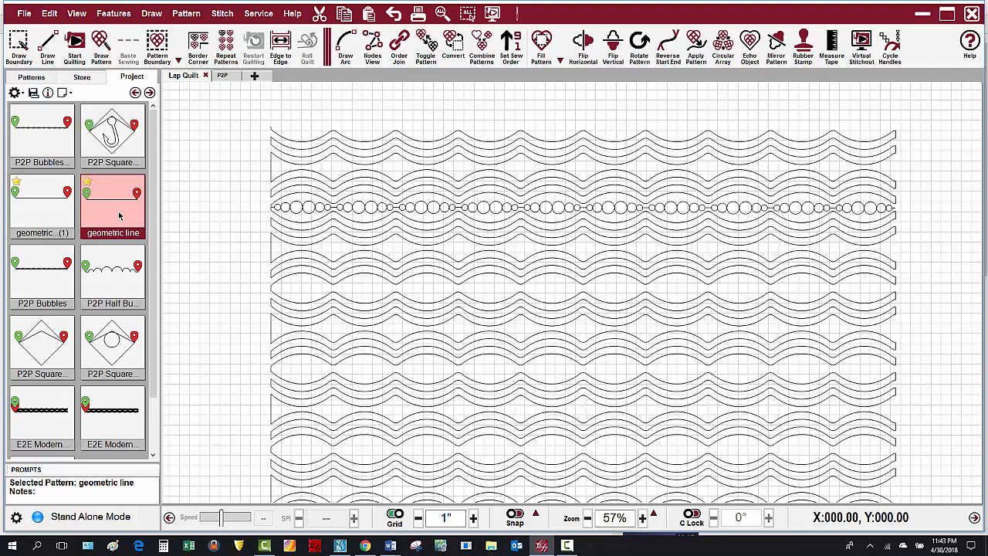
{"action": "right_click", "coordinate": [120, 216]}
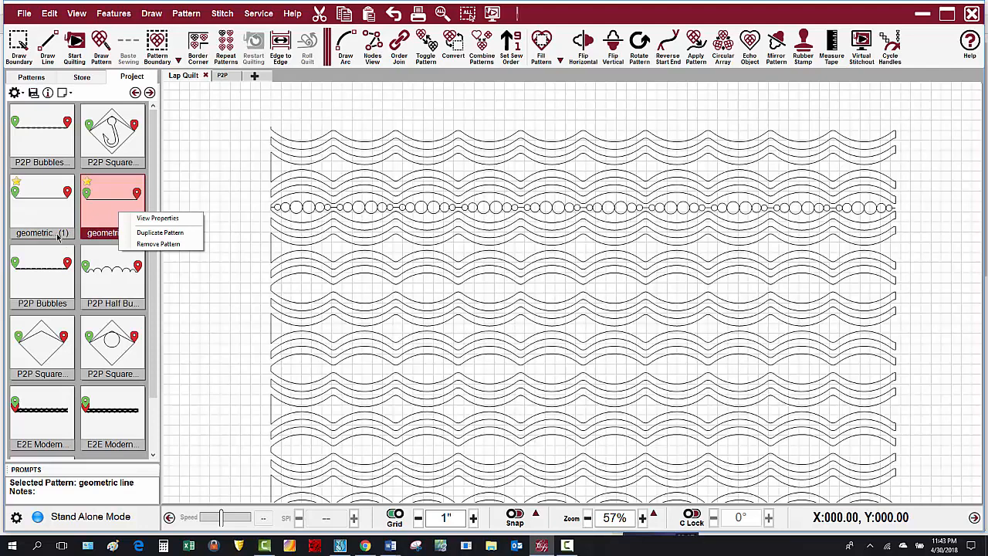
{"action": "left_click", "coordinate": [97, 213]}
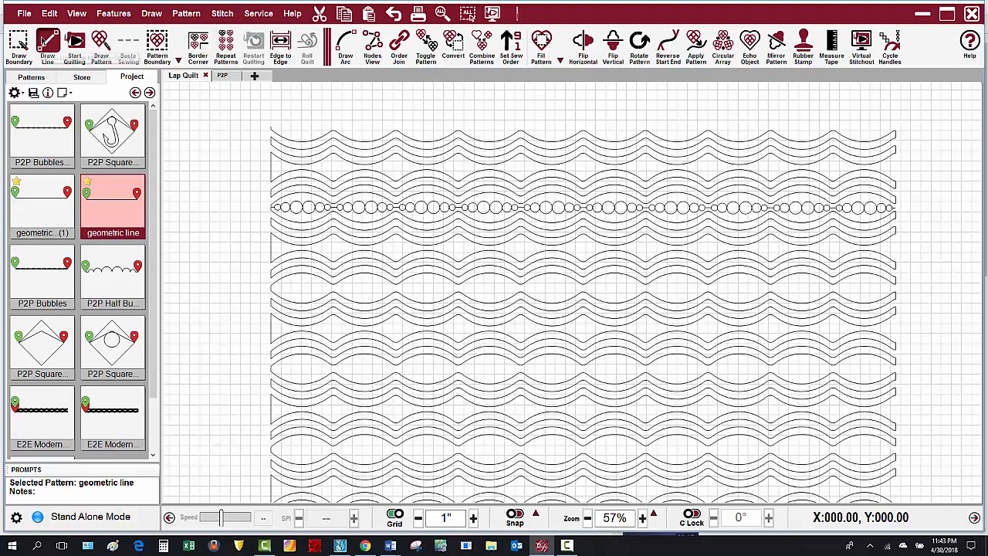
Step: Draw a straight horizontal guide line about 62.5 inches long across the quilt, through the wave gap below the bubble row
{"action": "left_click", "coordinate": [46, 40]}
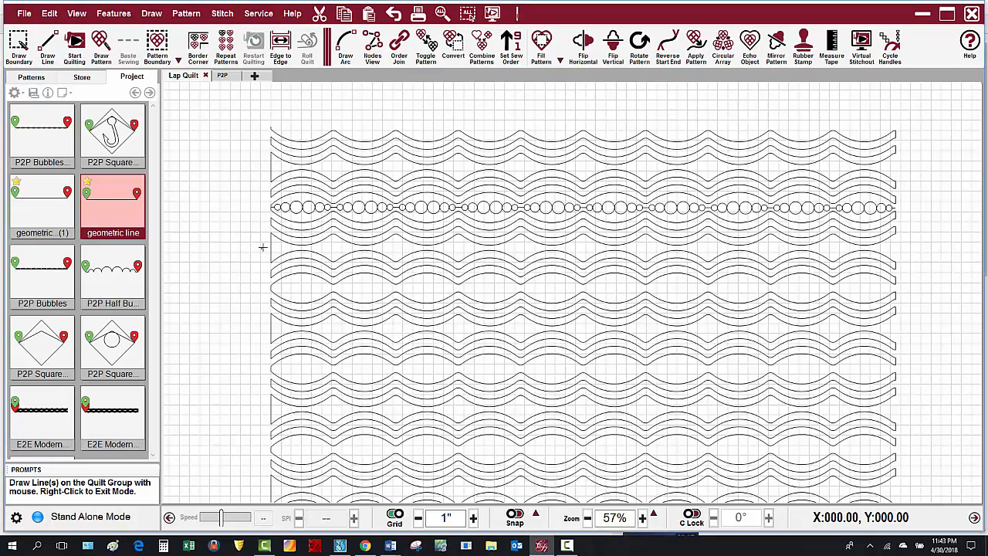
{"action": "left_click", "coordinate": [262, 247]}
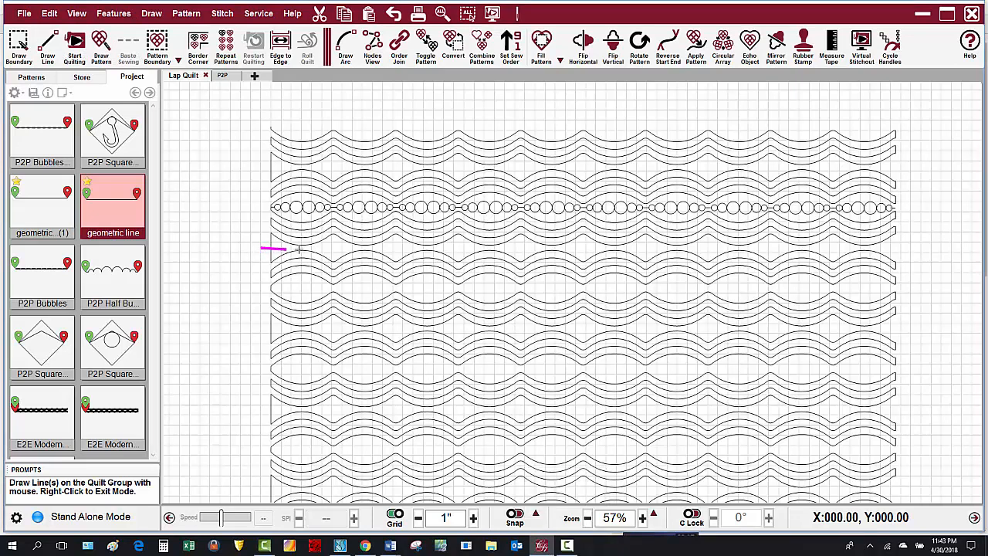
{"action": "left_click", "coordinate": [896, 247]}
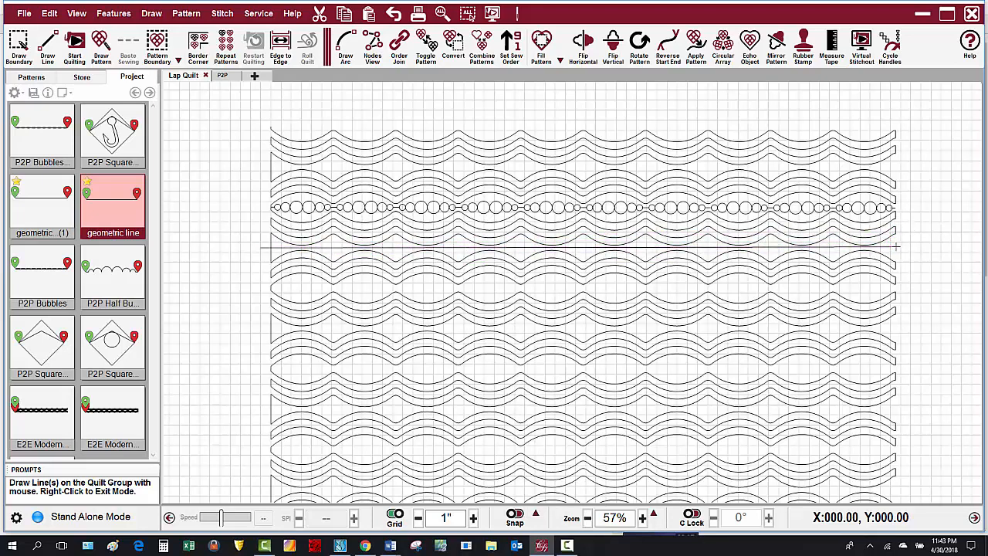
{"action": "right_click", "coordinate": [896, 246]}
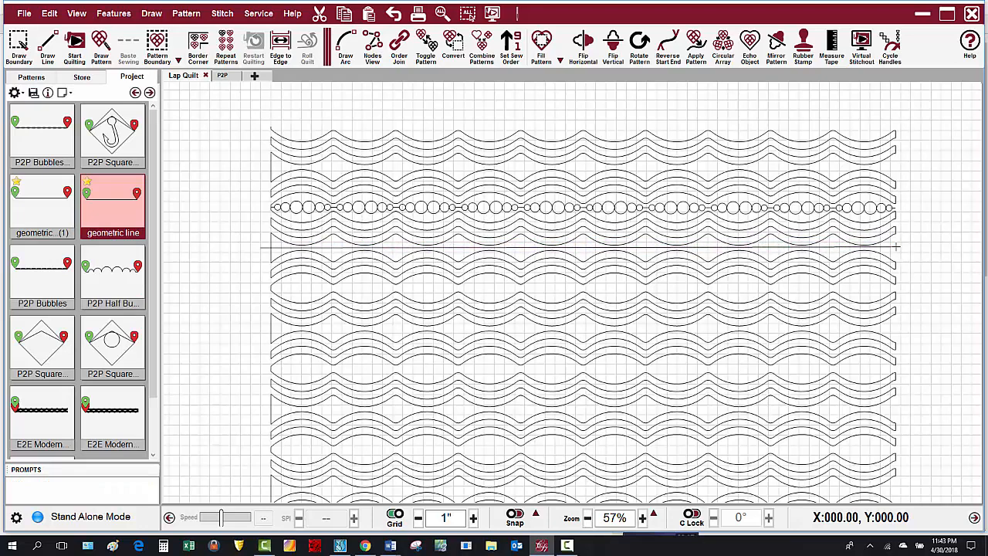
Step: Apply the P2P Square Pearl, geometric line and geometric line (1) patterns together along the guide line, and delete the line
{"action": "left_click", "coordinate": [263, 250]}
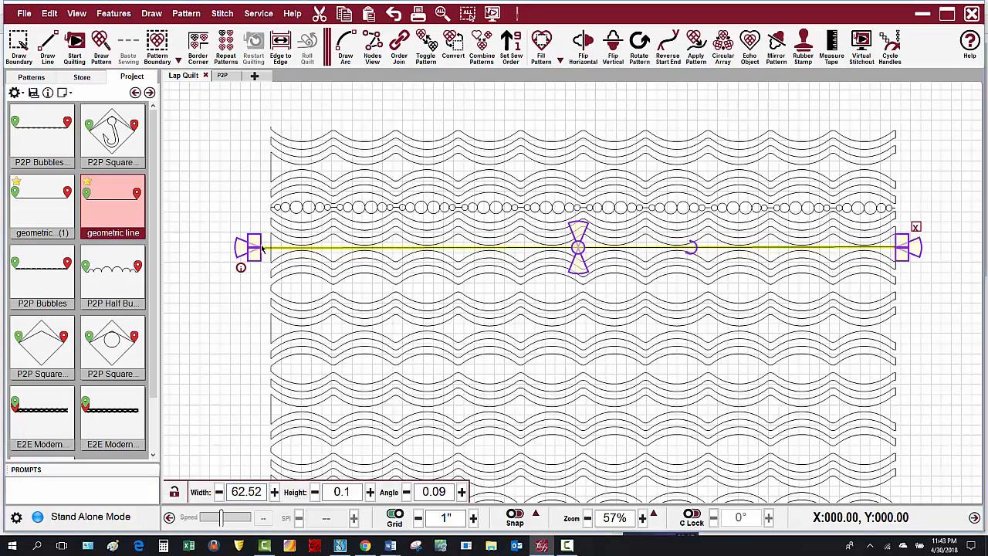
{"action": "left_click", "coordinate": [114, 352]}
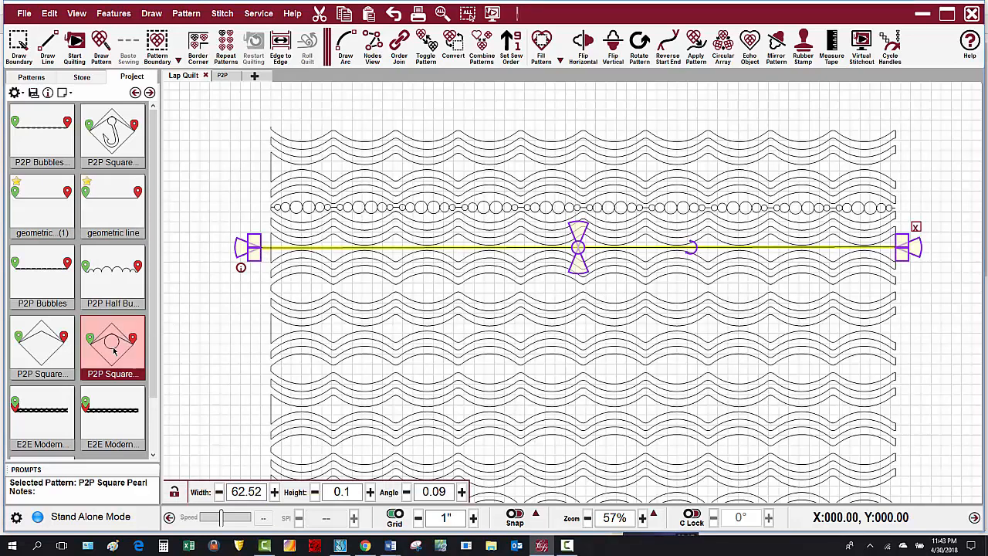
{"action": "left_click", "coordinate": [111, 209], "text": "ctrl"}
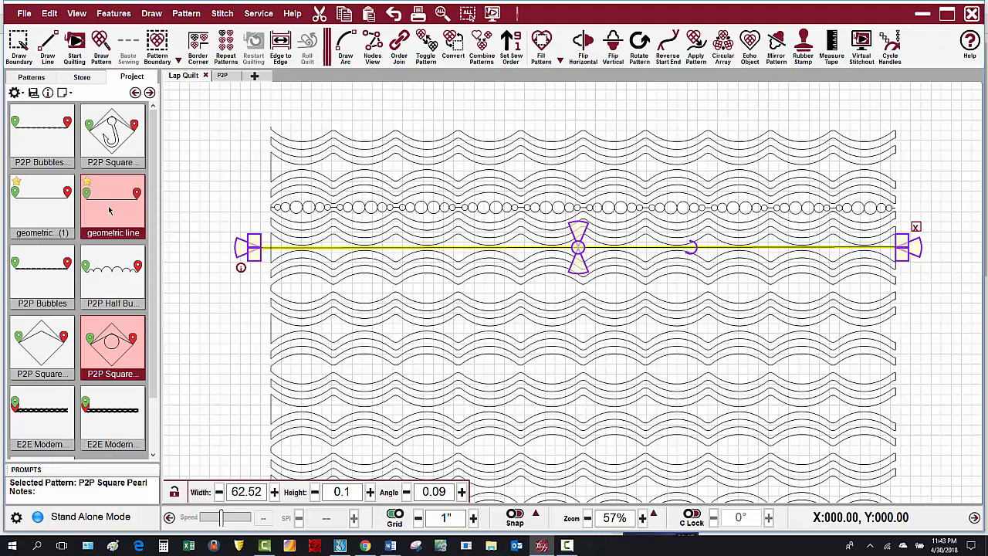
{"action": "left_click", "coordinate": [51, 209], "text": "ctrl"}
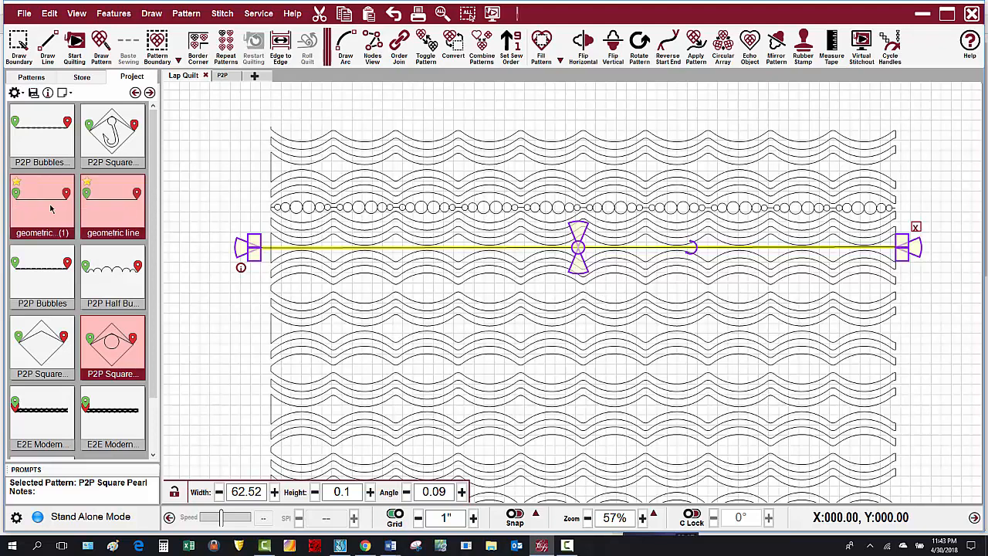
{"action": "left_click", "coordinate": [702, 44]}
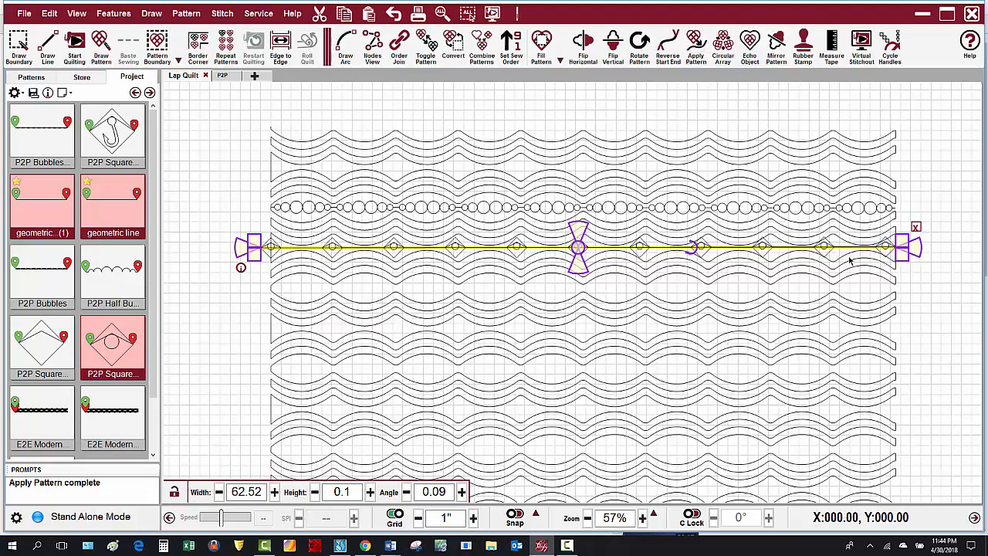
{"action": "key", "text": "Delete"}
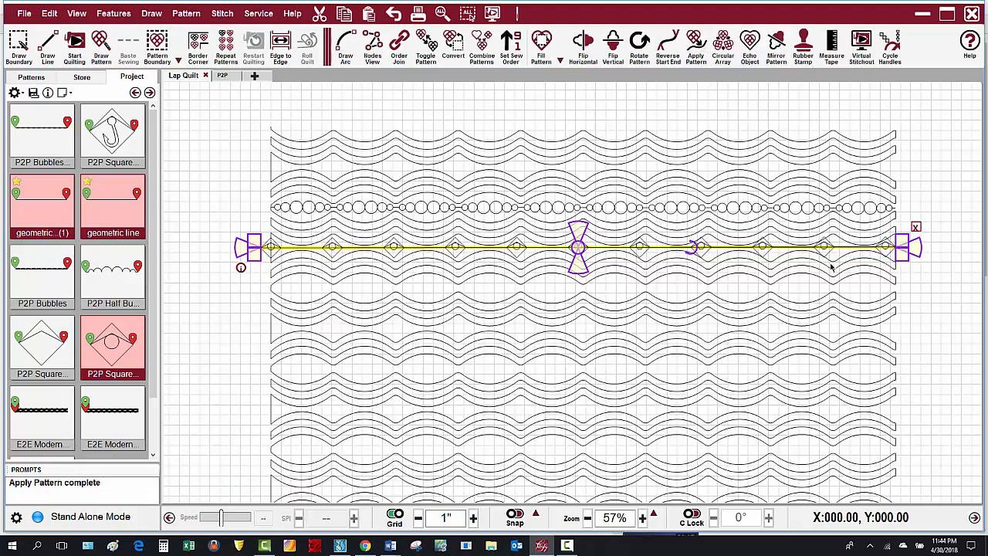
Step: Order-join the row of pearl squares and connecting lines, and stretch it until its last square centres on the quilt's right edge
{"action": "left_click", "coordinate": [266, 250]}
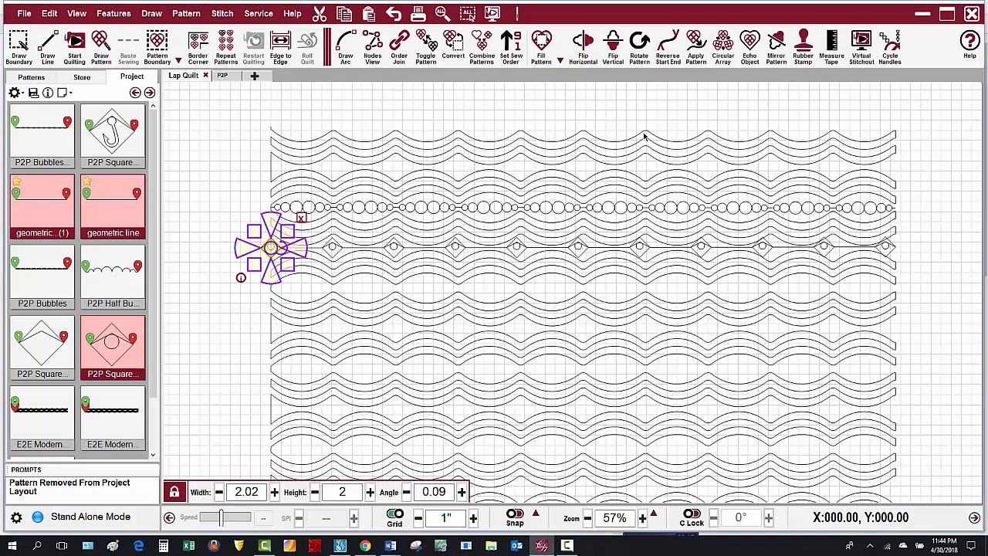
{"action": "left_click", "coordinate": [400, 42]}
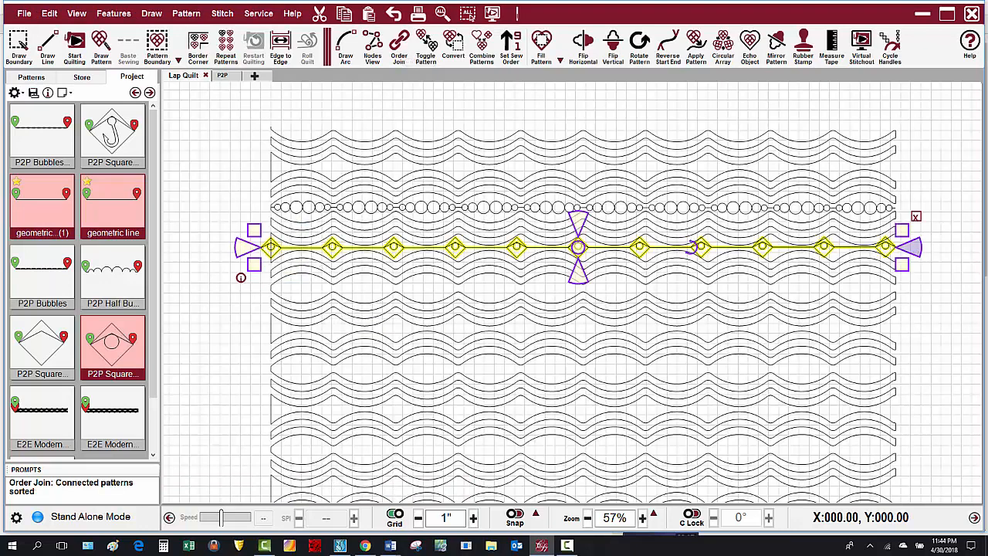
{"action": "left_click_drag", "start_coordinate": [915, 247], "coordinate": [927, 247]}
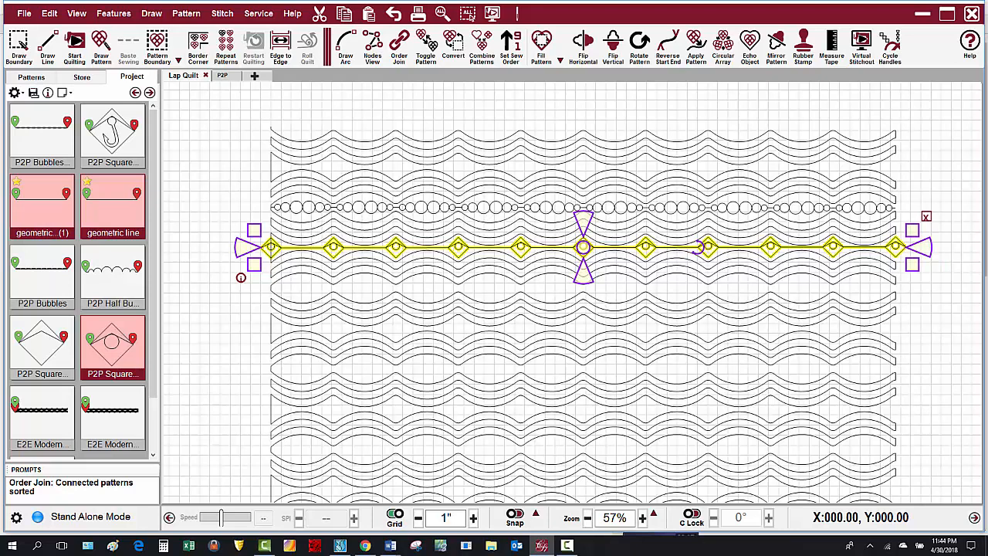
{"action": "left_click", "coordinate": [942, 349]}
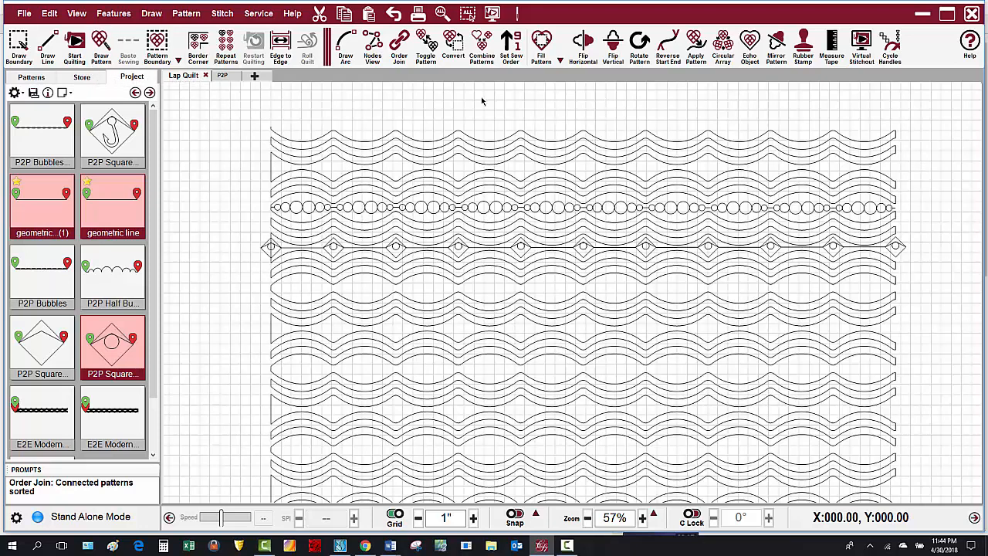
Step: Draw a boundary around the half square overhanging the quilt's left edge and trim the joined row to it with Fill Pattern
{"action": "left_click", "coordinate": [18, 43]}
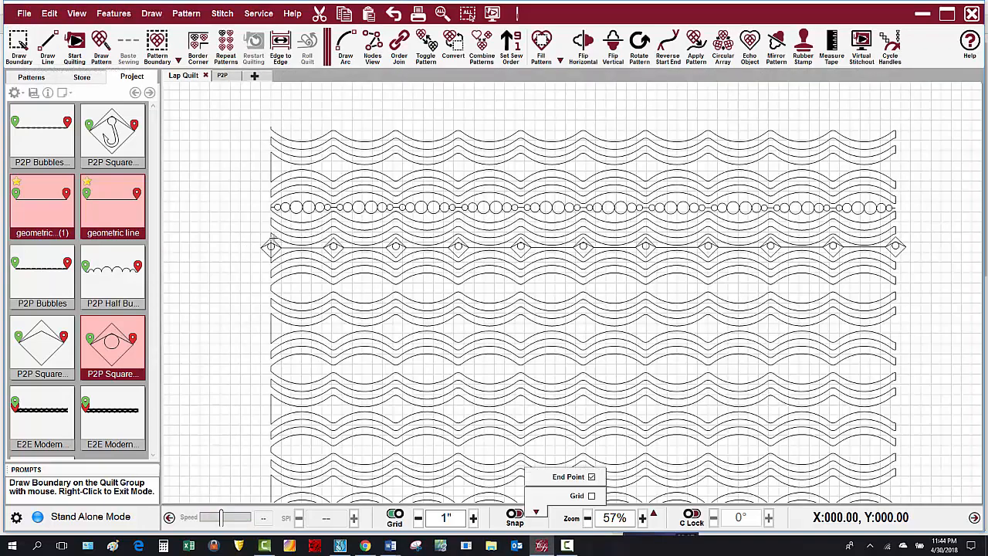
{"action": "scroll", "coordinate": [272, 236], "scroll_direction": "up", "scroll_amount": 1}
{"action": "scroll", "coordinate": [272, 236], "scroll_direction": "up", "scroll_amount": 1}
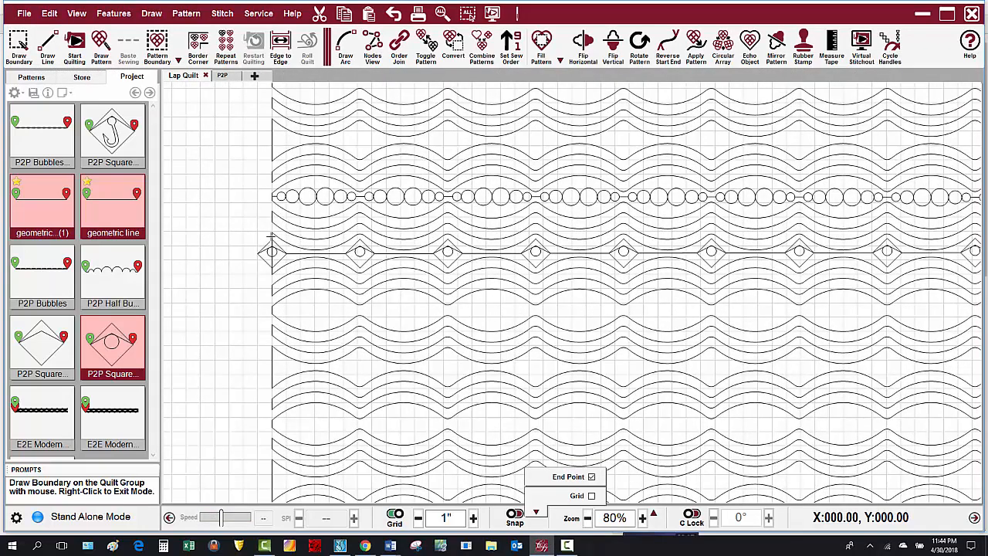
{"action": "left_click", "coordinate": [272, 238]}
{"action": "left_click", "coordinate": [272, 276]}
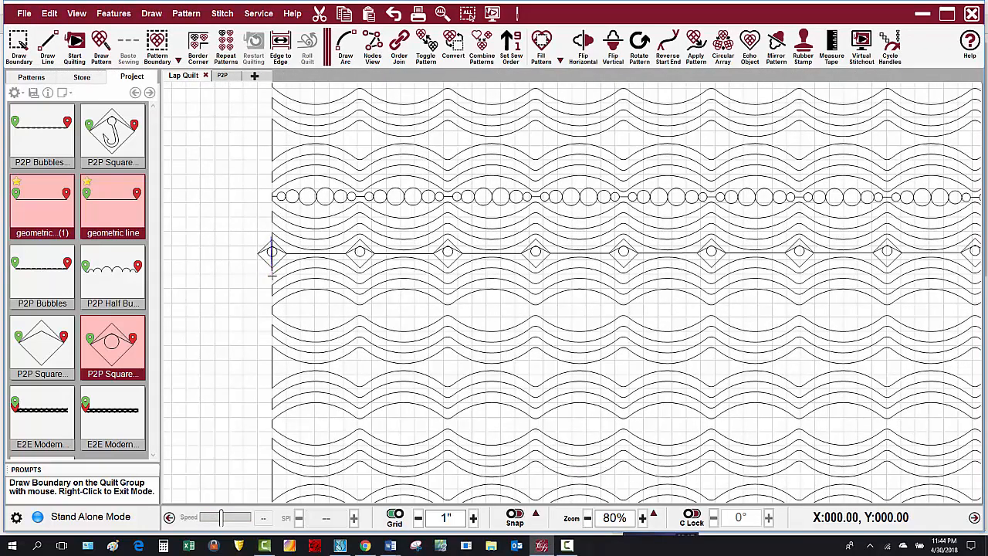
{"action": "left_click", "coordinate": [242, 276]}
{"action": "left_click", "coordinate": [242, 230]}
{"action": "left_click", "coordinate": [272, 232]}
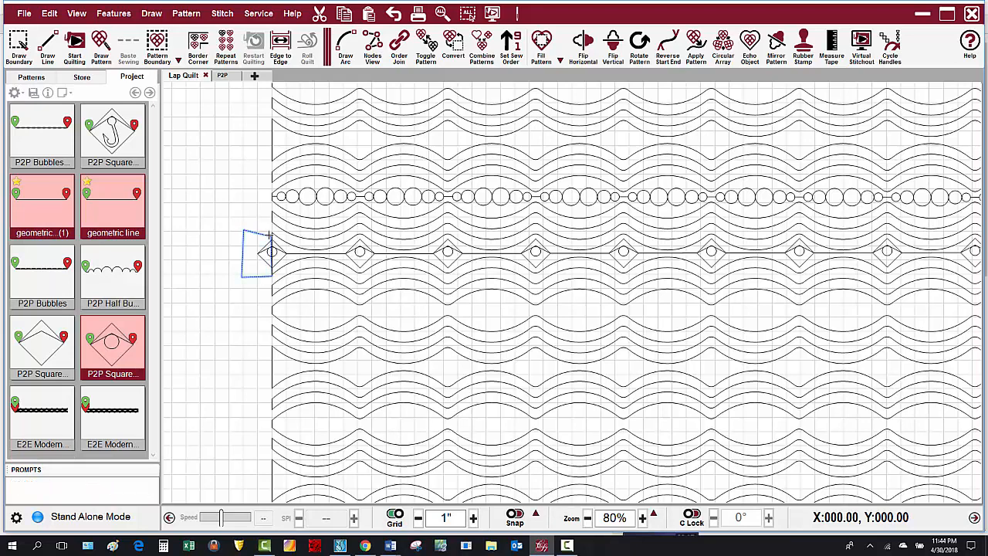
{"action": "left_click", "coordinate": [266, 249]}
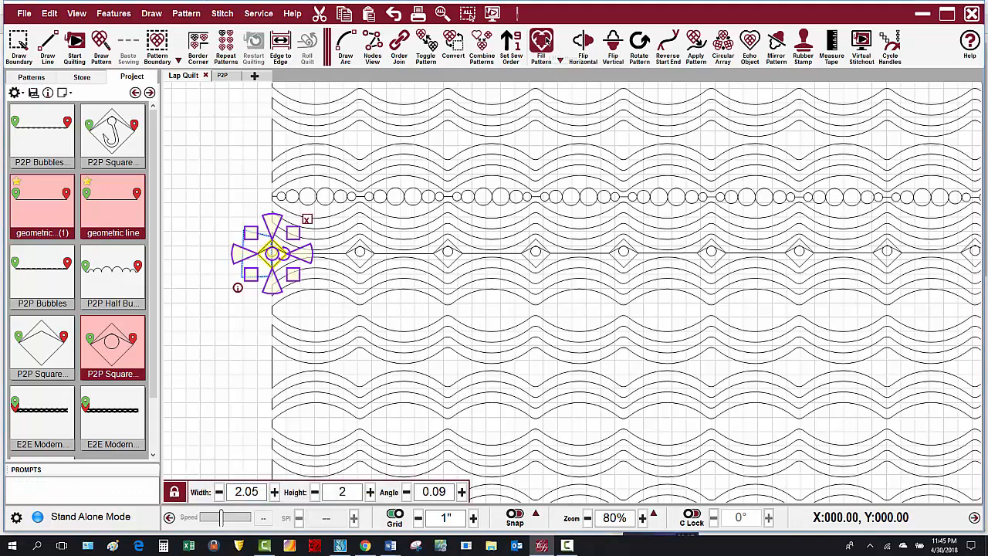
{"action": "left_click", "coordinate": [542, 44]}
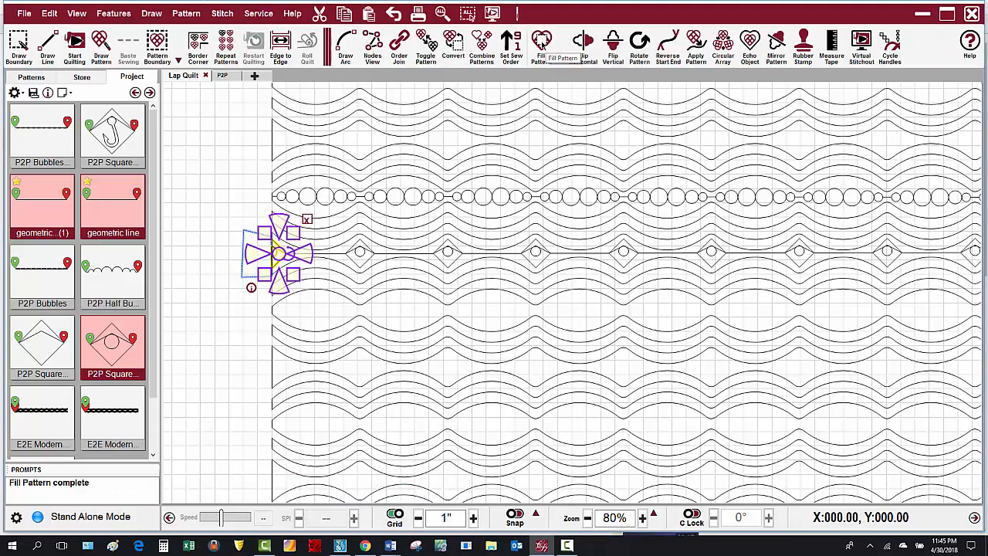
Step: Draw a boundary around the half square overhanging the quilt's right edge and trim the joined row to it with Fill Pattern
{"action": "scroll", "coordinate": [194, 250], "scroll_direction": "down", "scroll_amount": 4}
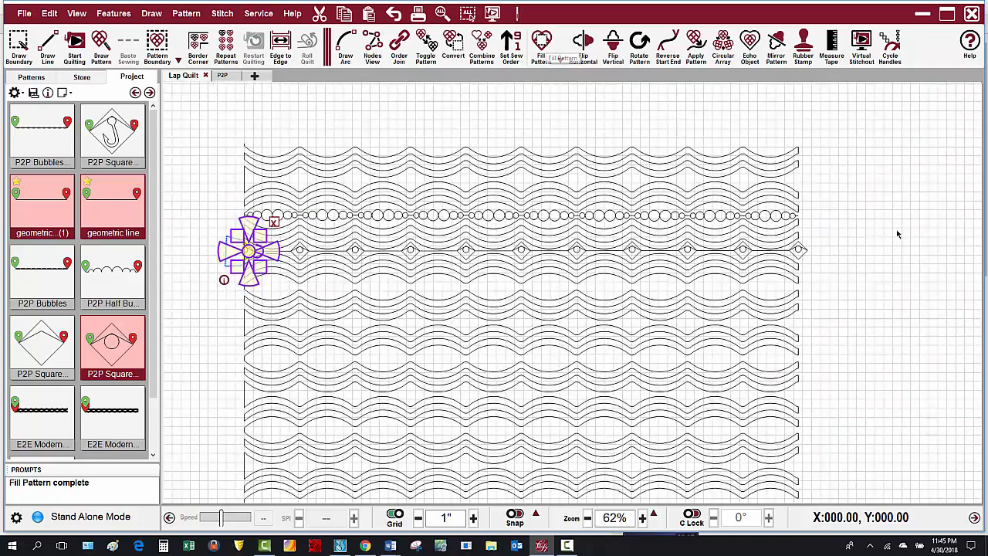
{"action": "scroll", "coordinate": [880, 237], "scroll_direction": "up", "scroll_amount": 2}
{"action": "scroll", "coordinate": [878, 237], "scroll_direction": "up", "scroll_amount": 1}
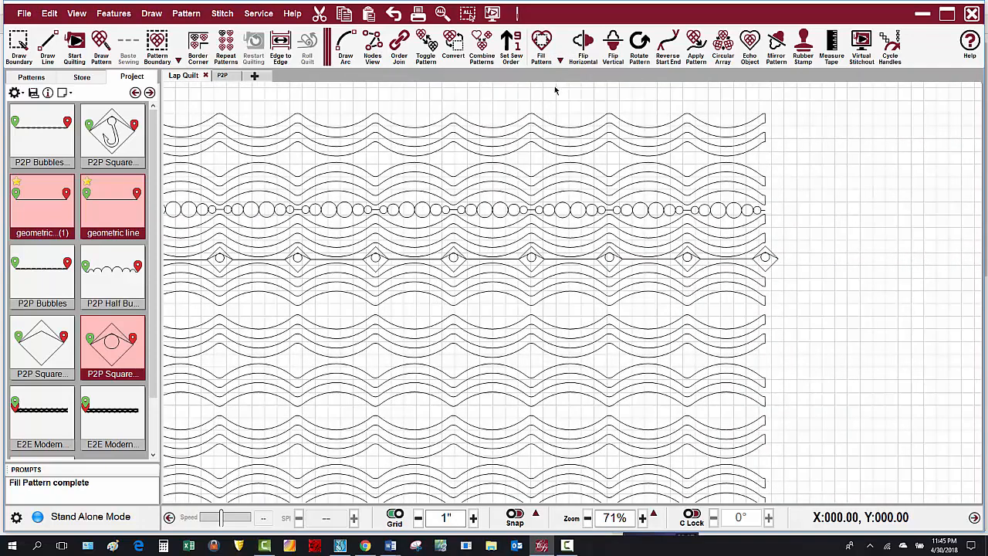
{"action": "left_click", "coordinate": [19, 45]}
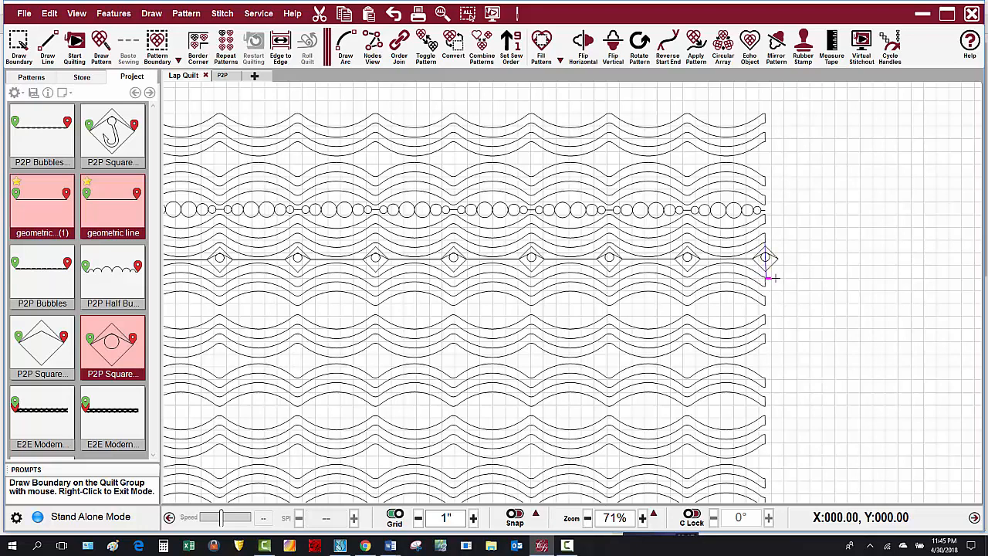
{"action": "left_click", "coordinate": [772, 278]}
{"action": "left_click", "coordinate": [795, 276]}
{"action": "left_click", "coordinate": [794, 244]}
{"action": "right_click", "coordinate": [794, 244]}
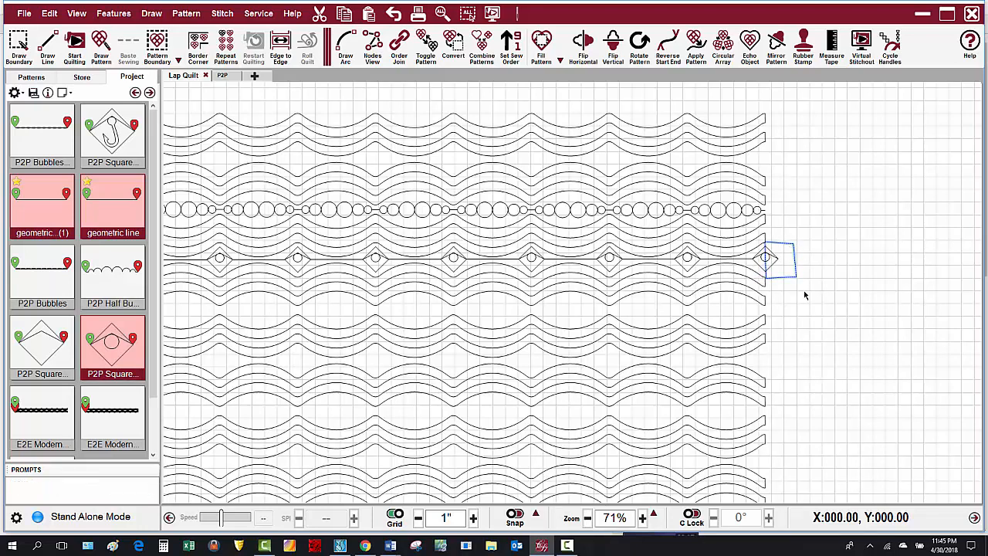
{"action": "left_click", "coordinate": [776, 261]}
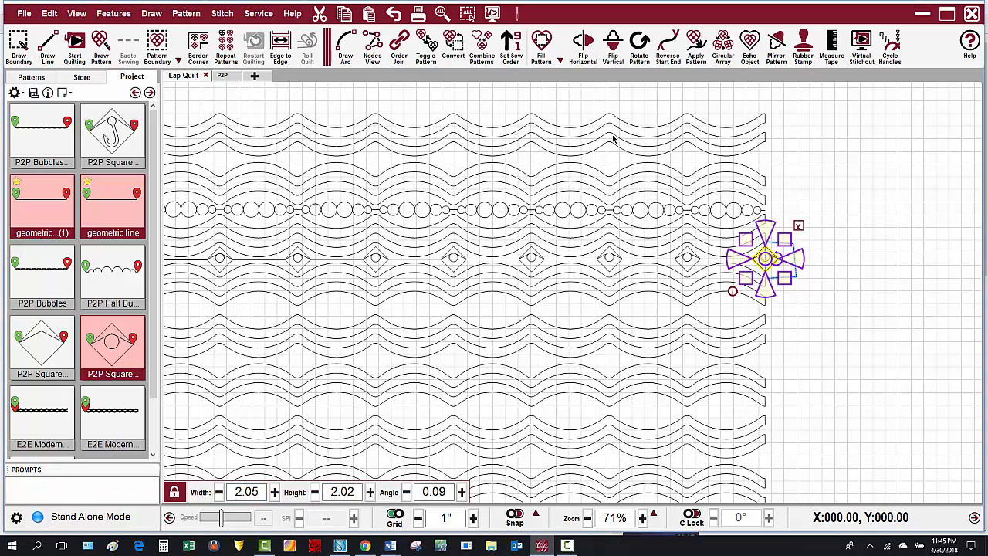
{"action": "left_click", "coordinate": [542, 48]}
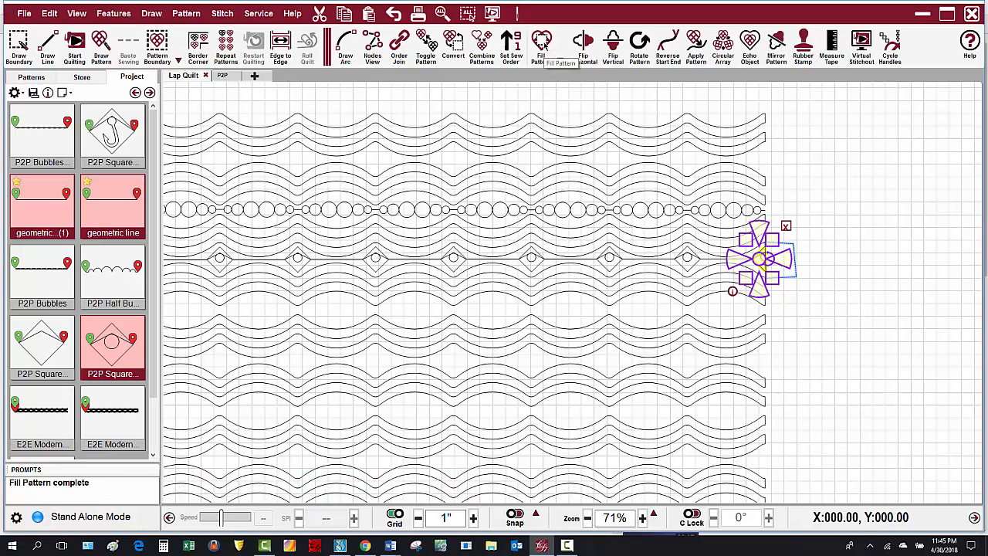
Step: Order-join the trimmed pearl square row, starting from the half square at the quilt's left edge
{"action": "scroll", "coordinate": [888, 301], "scroll_direction": "down", "scroll_amount": 2}
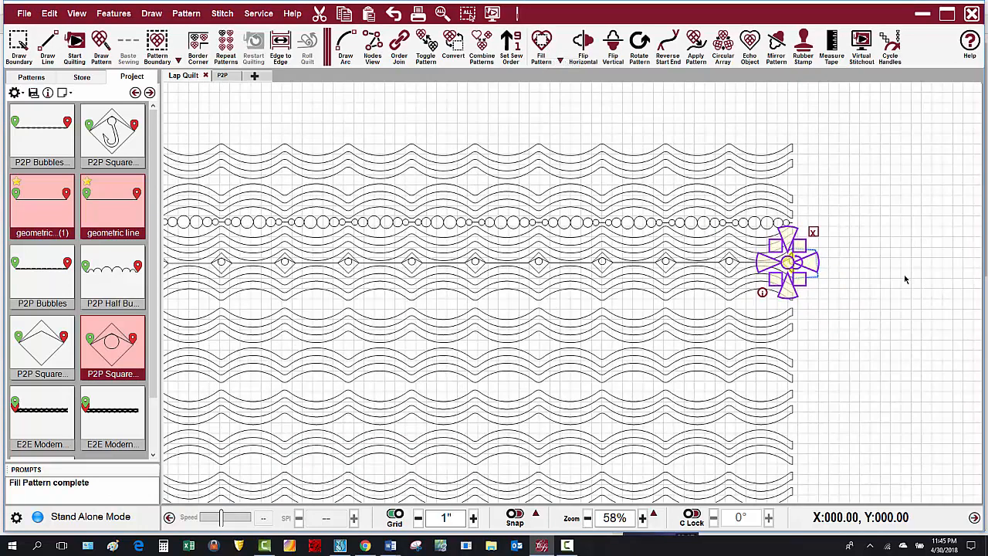
{"action": "scroll", "coordinate": [261, 286], "scroll_direction": "up", "scroll_amount": 1}
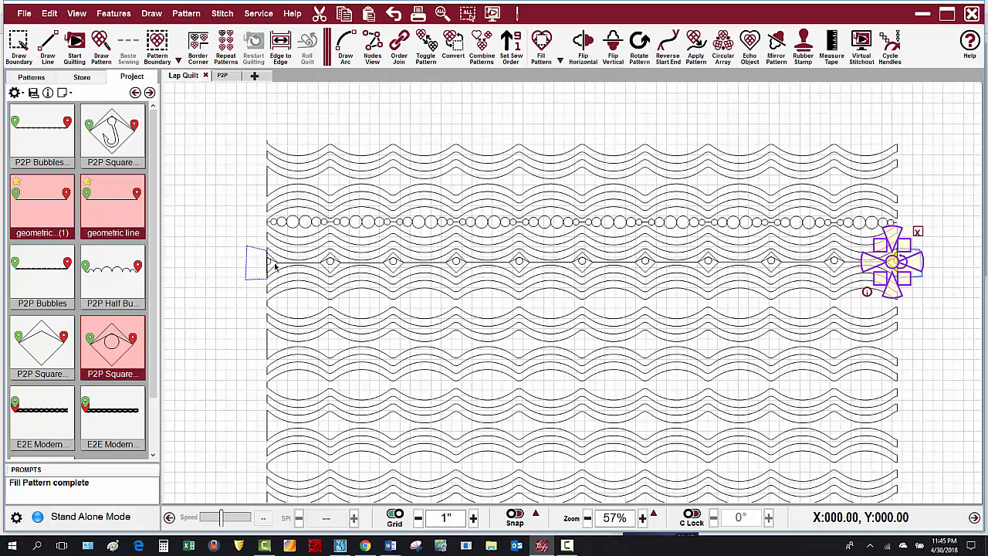
{"action": "left_click", "coordinate": [271, 267]}
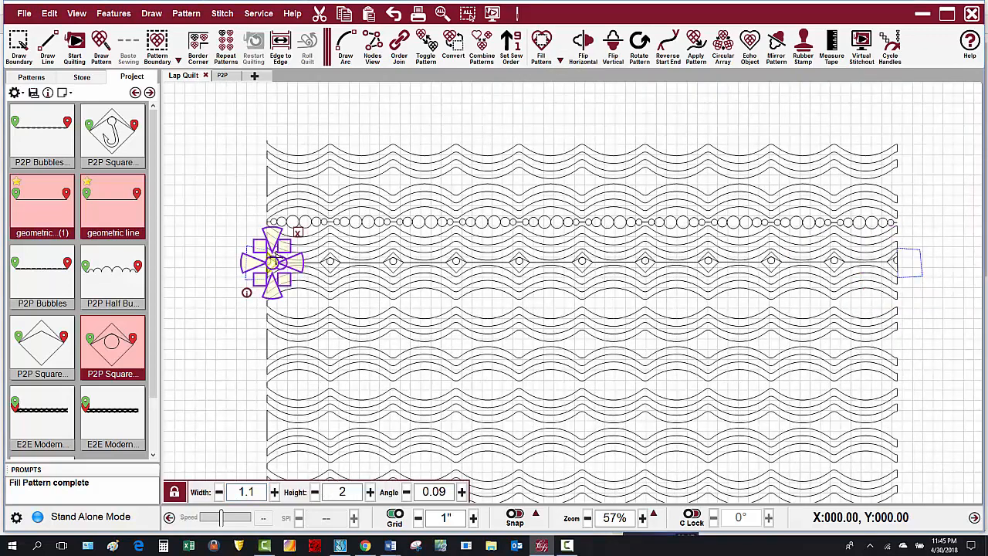
{"action": "left_click", "coordinate": [401, 61]}
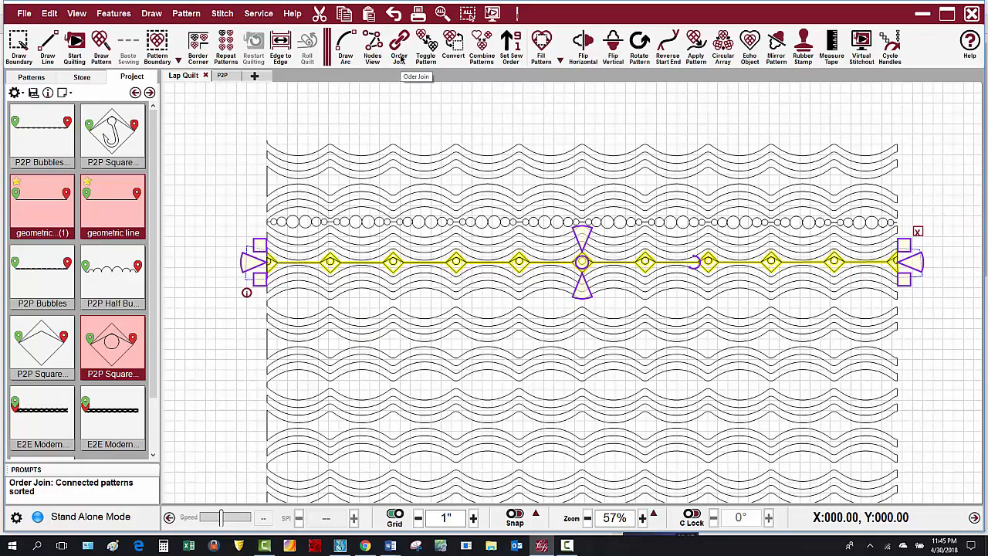
Step: Save the joined row to the project only, not the database, as a point-to-point pattern named "P2P Square Pearl ROW"
{"action": "right_click", "coordinate": [270, 270]}
{"action": "left_click", "coordinate": [326, 527]}
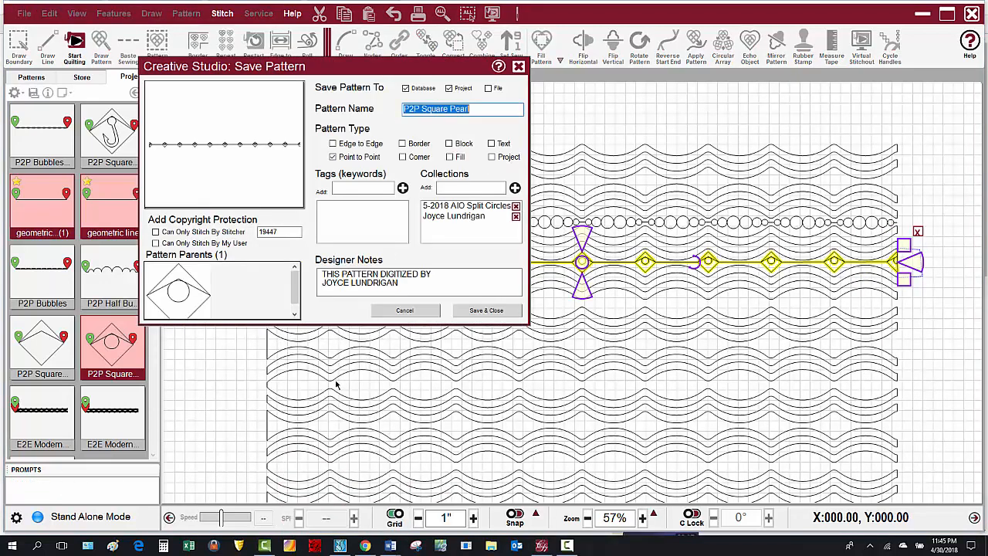
{"action": "left_click", "coordinate": [406, 88]}
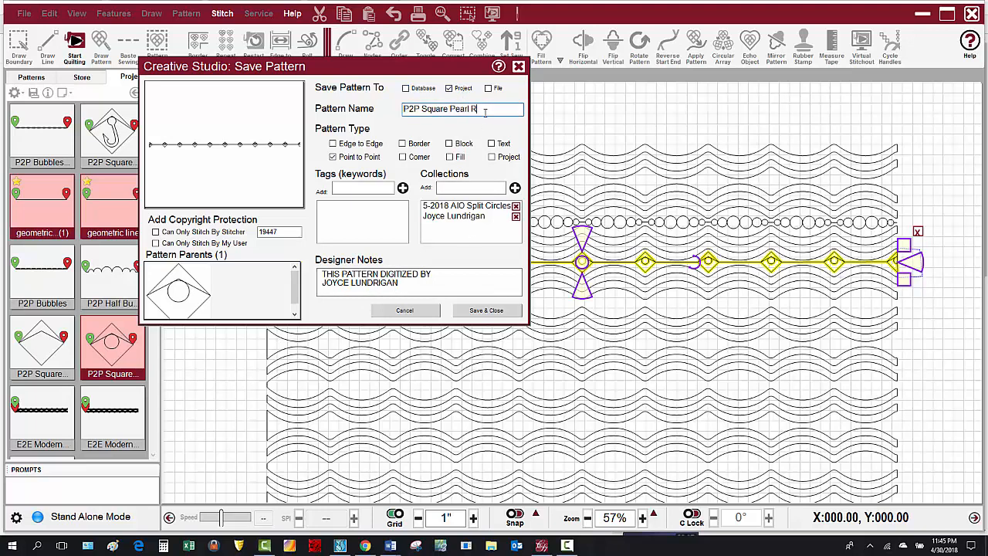
{"action": "type", "text": "OW"}
{"action": "left_click", "coordinate": [485, 312]}
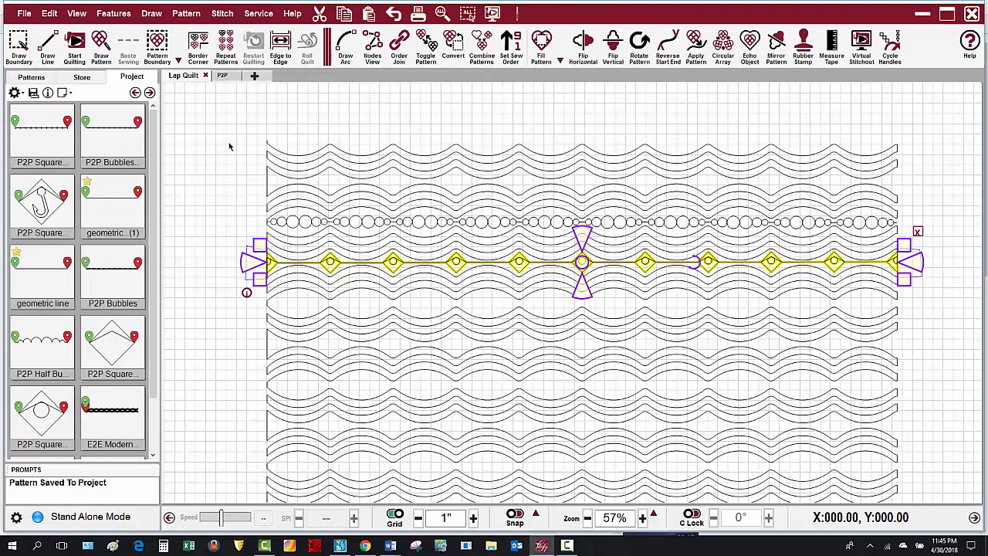
Step: Deselect the row and flip its second and fourth full pearl squares vertically, counting from the quilt's left edge
{"action": "left_click", "coordinate": [229, 146]}
{"action": "scroll", "coordinate": [425, 246], "scroll_direction": "up", "scroll_amount": 2}
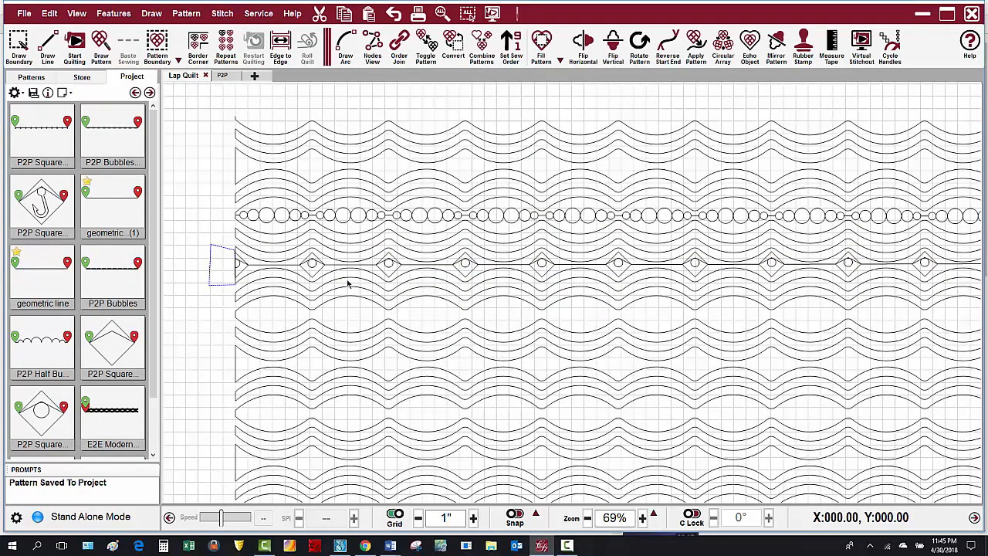
{"action": "scroll", "coordinate": [275, 279], "scroll_direction": "up", "scroll_amount": 3}
{"action": "scroll", "coordinate": [309, 276], "scroll_direction": "up", "scroll_amount": 1}
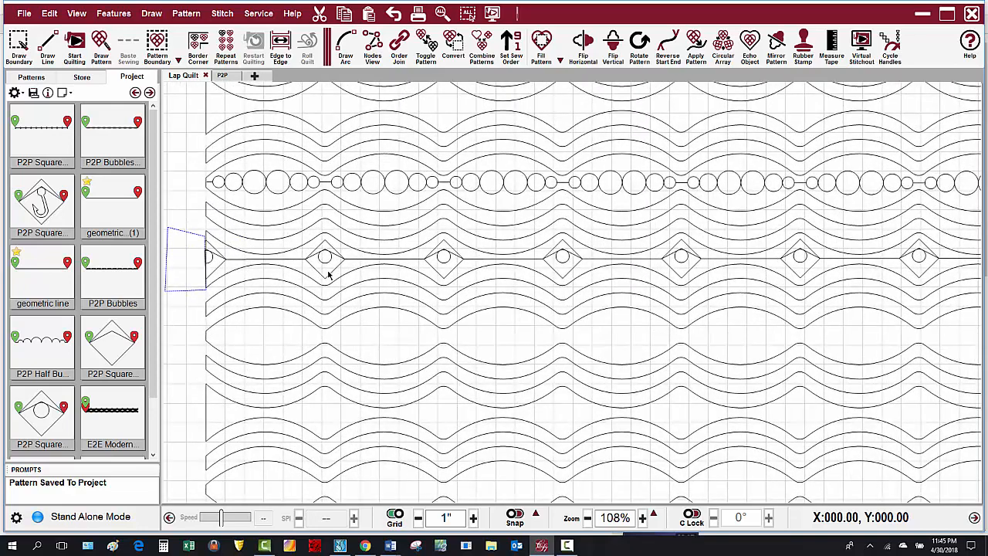
{"action": "left_click", "coordinate": [452, 265]}
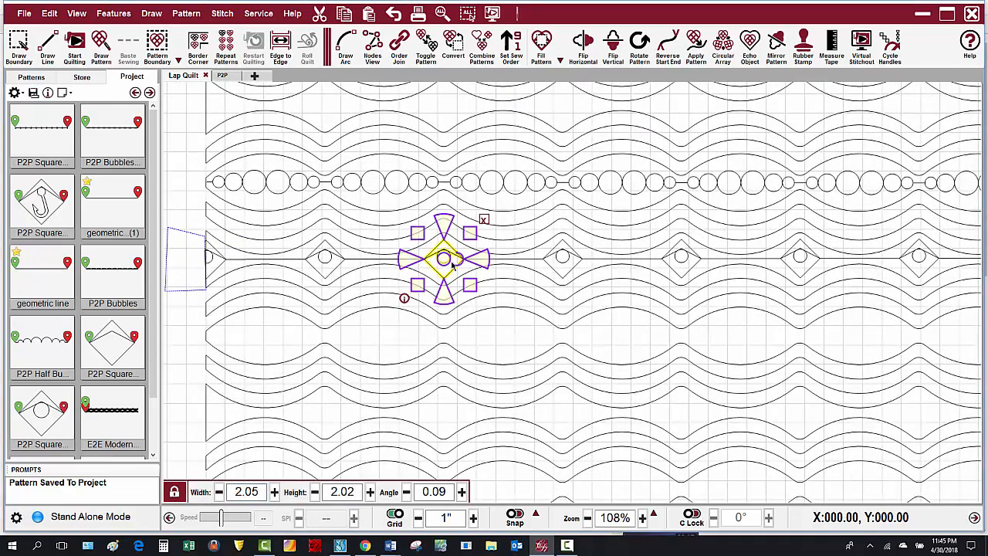
{"action": "left_click", "coordinate": [615, 47]}
{"action": "left_click", "coordinate": [684, 260]}
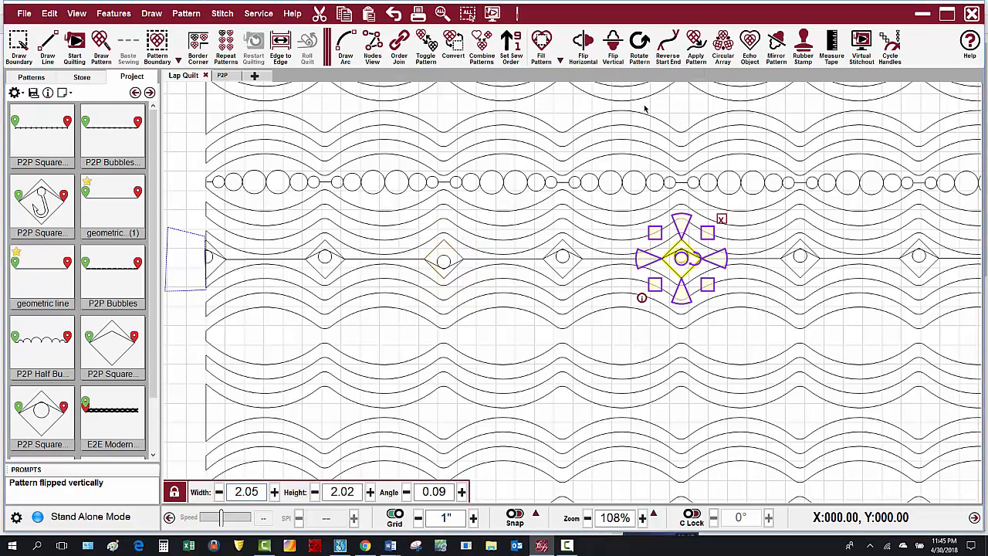
{"action": "left_click", "coordinate": [614, 51]}
Step: Flip the sixth and eighth full pearl squares of the row vertically to continue the alternating arrangement
{"action": "scroll", "coordinate": [393, 213], "scroll_direction": "down", "scroll_amount": 6}
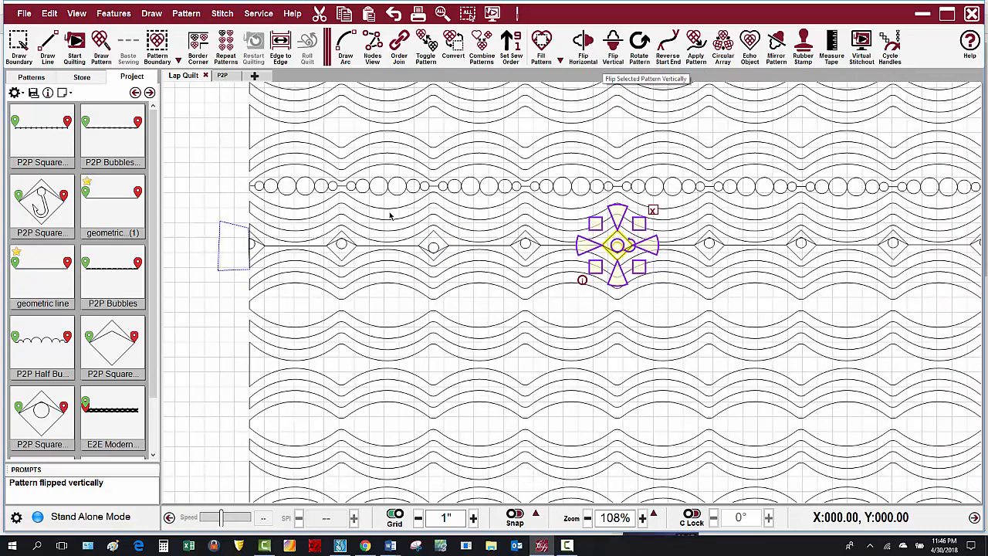
{"action": "left_click", "coordinate": [778, 247]}
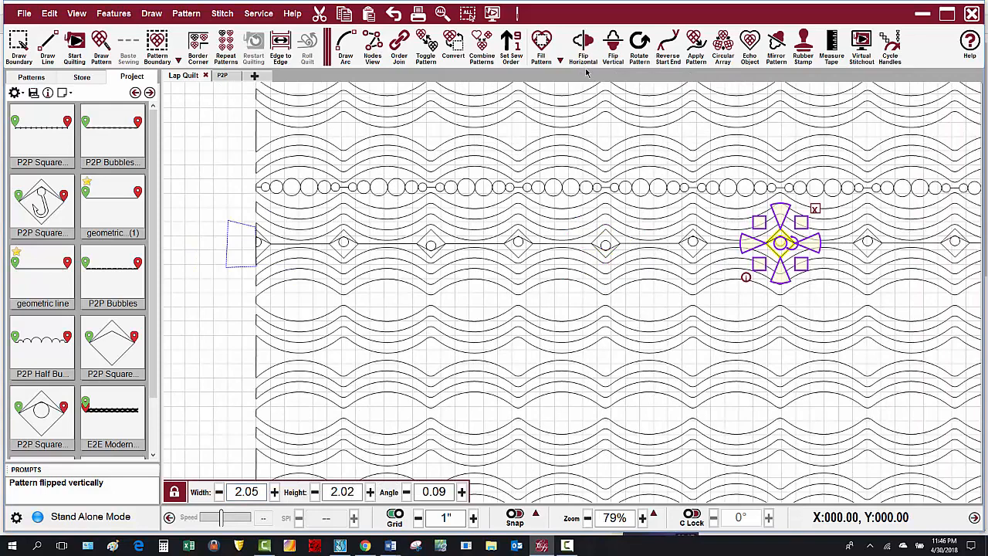
{"action": "left_click", "coordinate": [614, 50]}
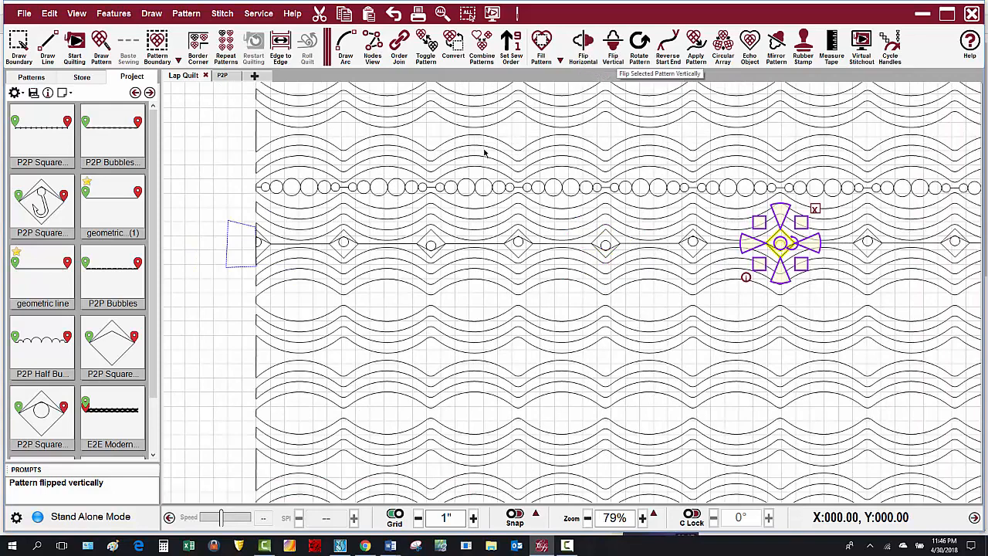
{"action": "scroll", "coordinate": [485, 153], "scroll_direction": "down", "scroll_amount": 3}
{"action": "left_click", "coordinate": [845, 224]}
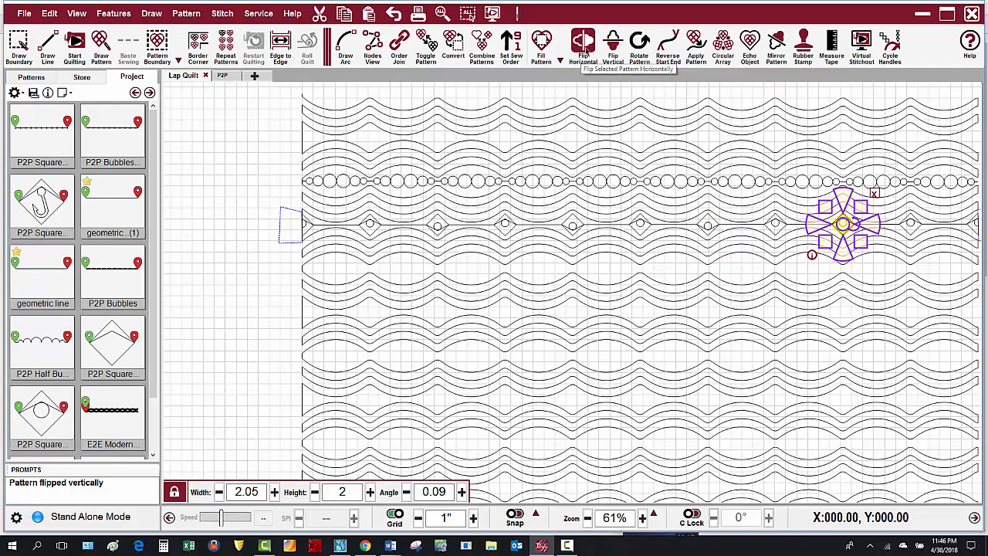
{"action": "left_click", "coordinate": [613, 49]}
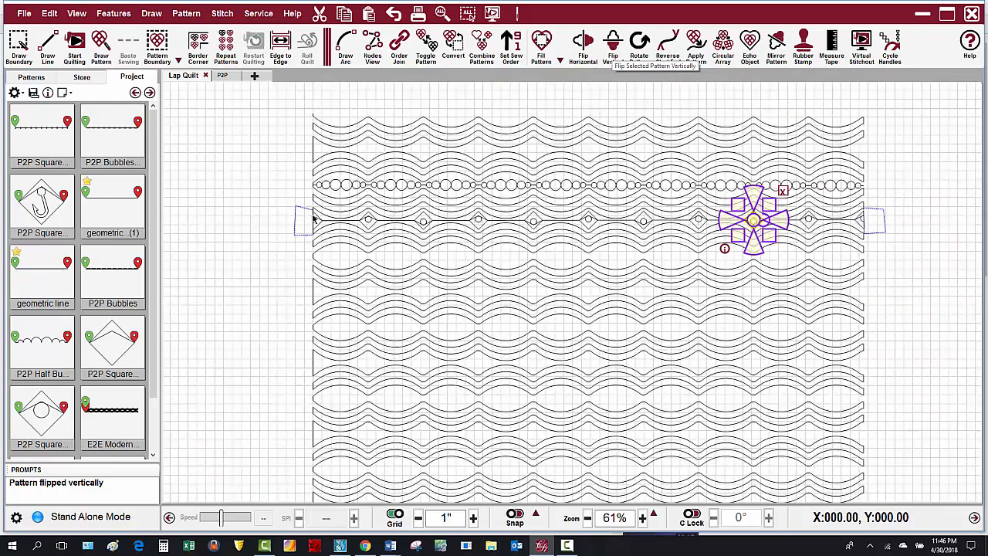
Step: Order-join the row with alternating flipped squares, starting from the half square at the quilt's left edge
{"action": "scroll", "coordinate": [314, 219], "scroll_direction": "down", "scroll_amount": 1}
{"action": "scroll", "coordinate": [345, 222], "scroll_direction": "up", "scroll_amount": 2}
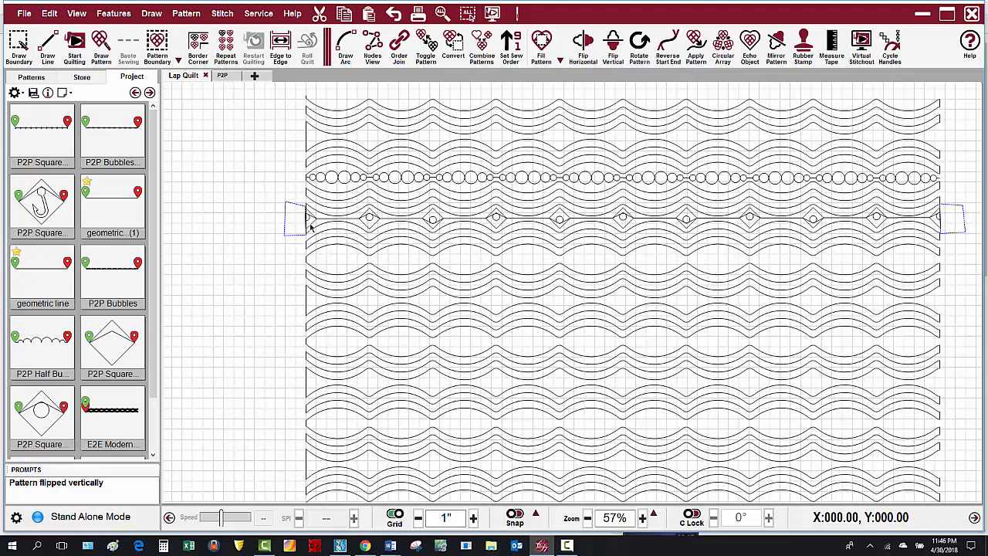
{"action": "left_click", "coordinate": [309, 223]}
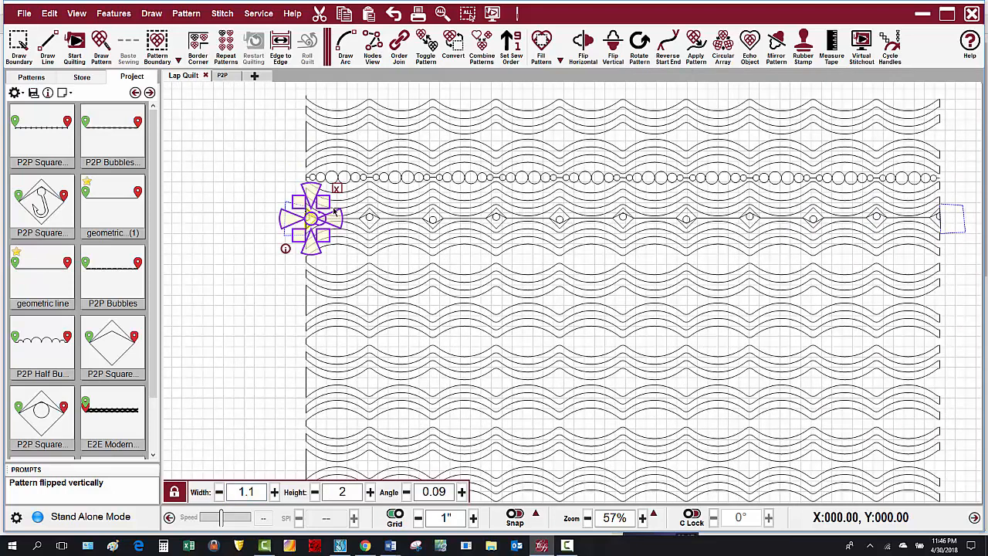
{"action": "left_click", "coordinate": [399, 45]}
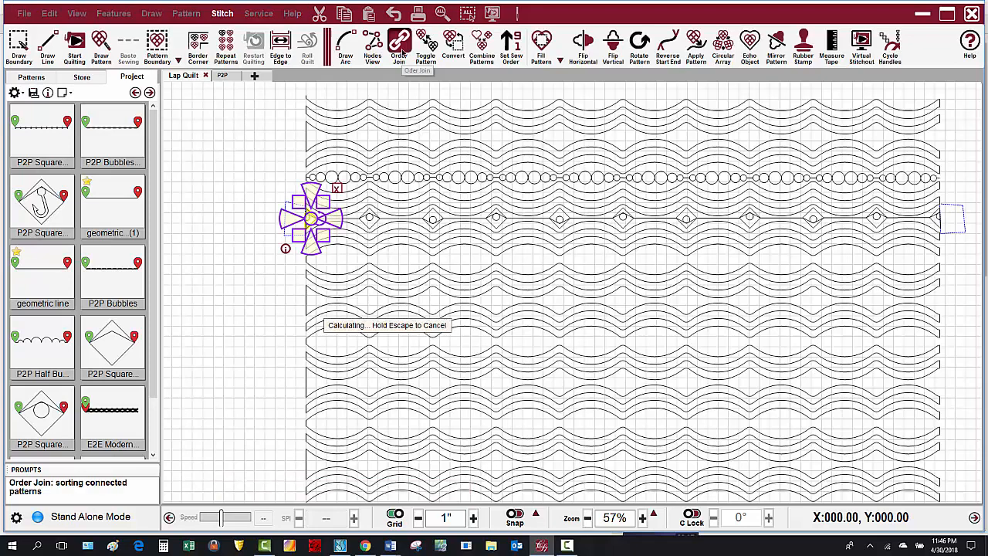